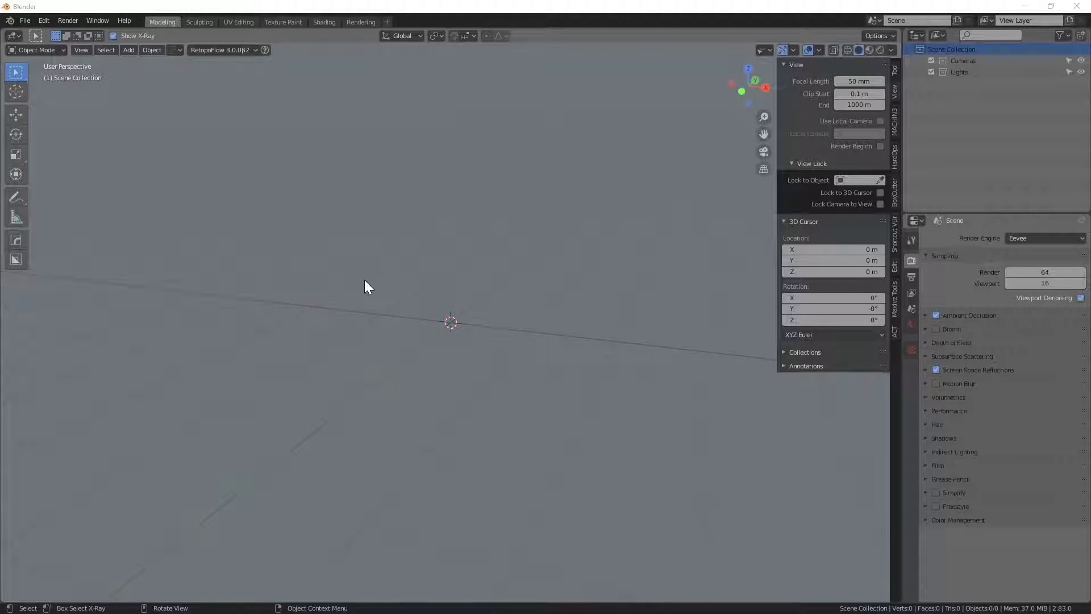
- Add a Suzanne monkey head at the scene origin and apply Shade Smooth to it
key(shift+a)
mouse_move(364, 280)
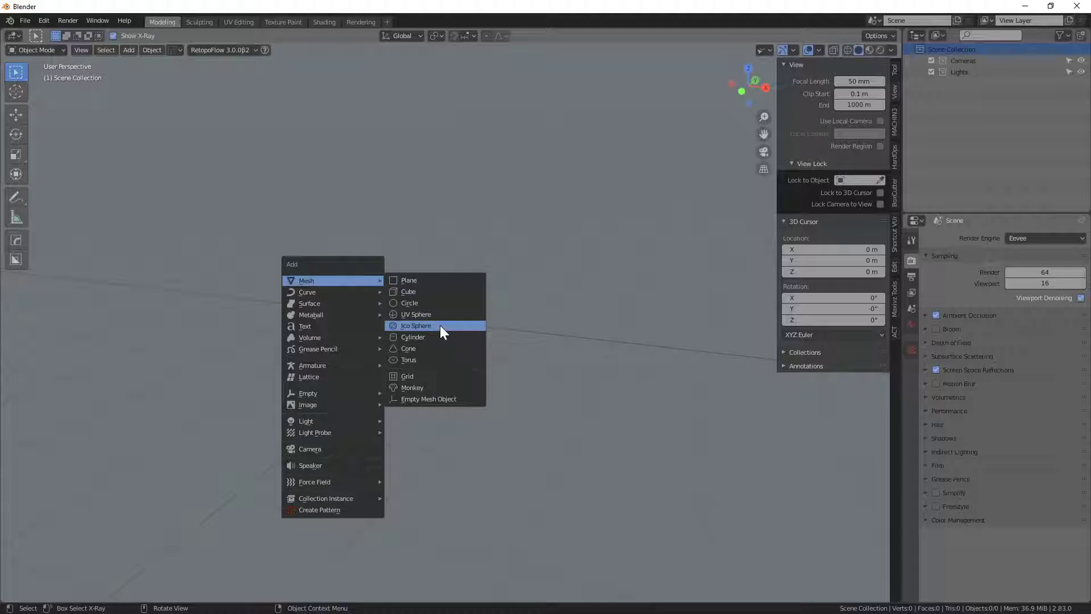
click(423, 387)
right_click(465, 285)
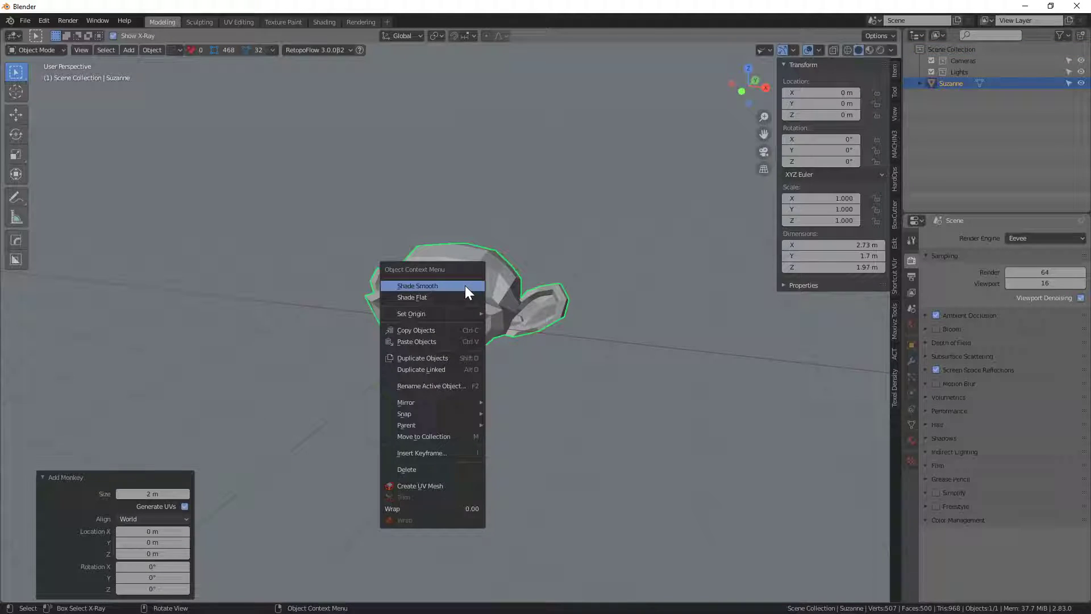
click(464, 285)
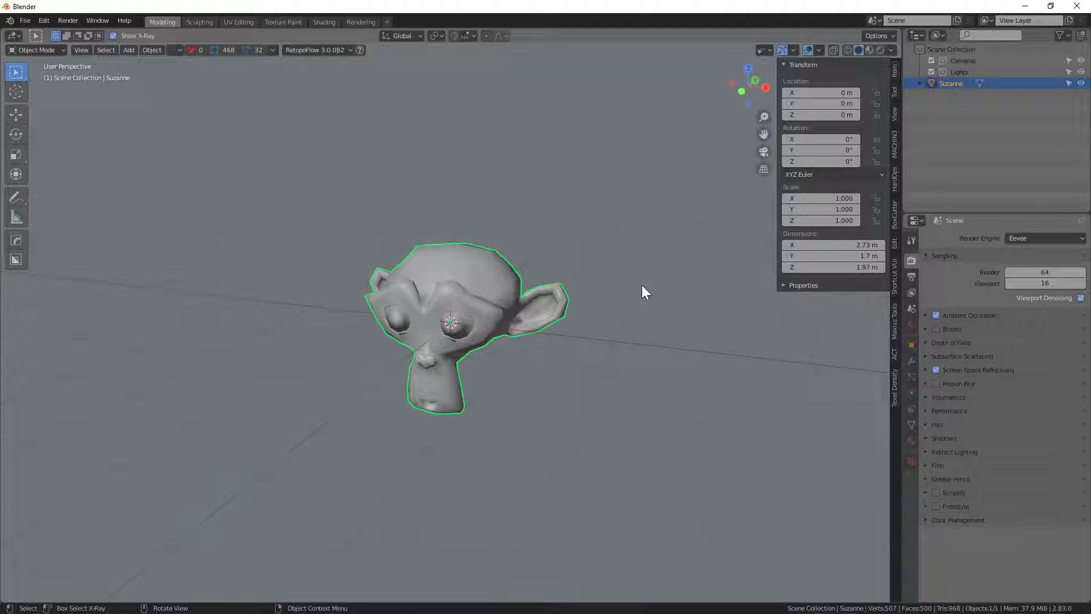
- In the Shading workspace, create a new Principled BSDF material for Suzanne named Monkey_mat
click(324, 22)
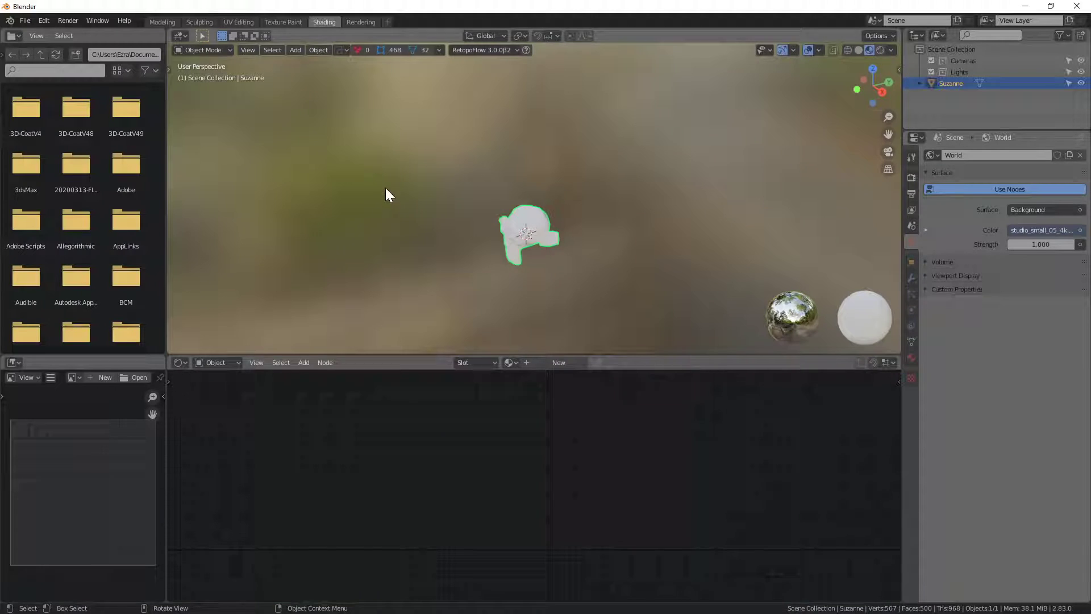
click(912, 359)
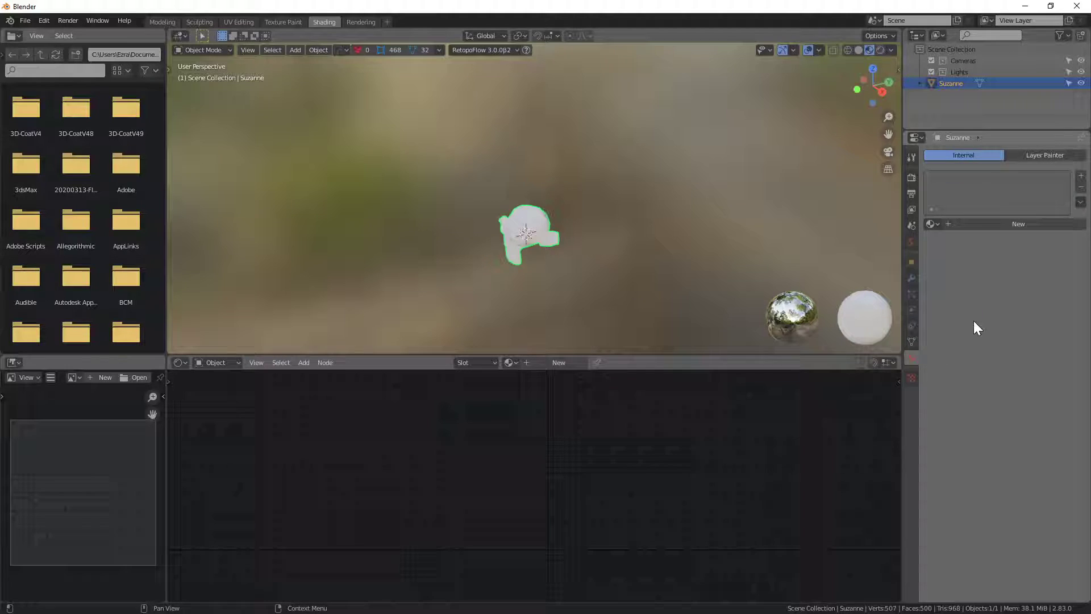
click(991, 227)
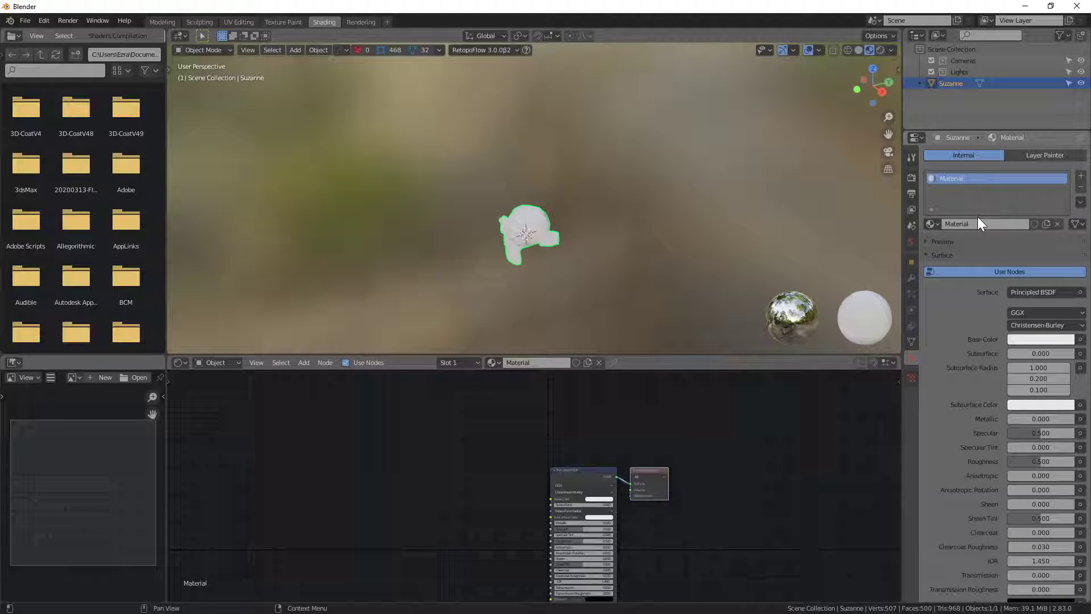
text(Monkey_mat)
key(Return)
key(Home)
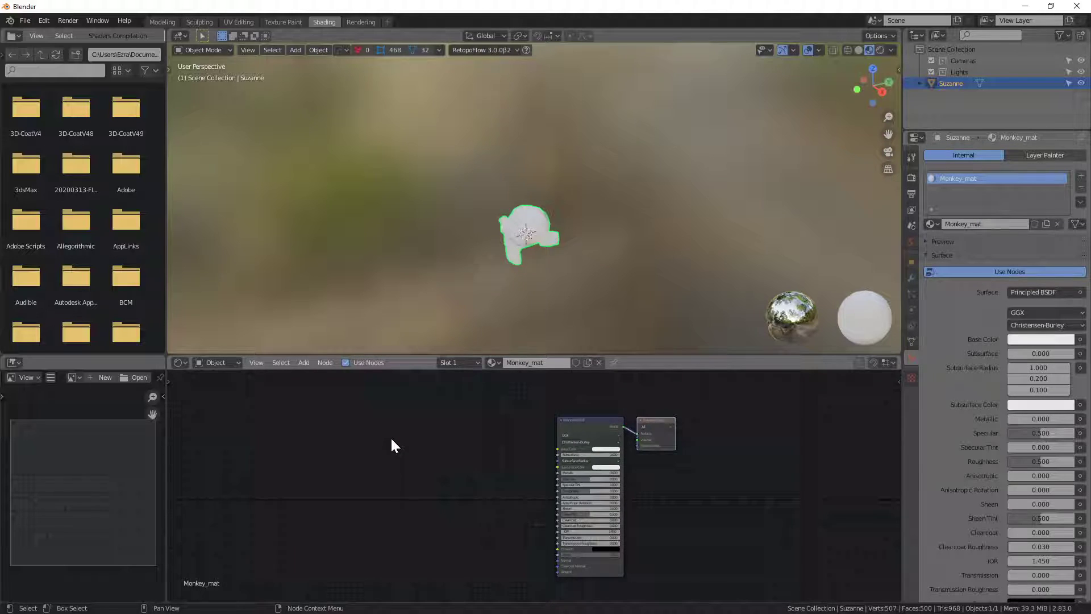
- Add an Image Texture node and connect its Color output to Base Color
key(shift+a)
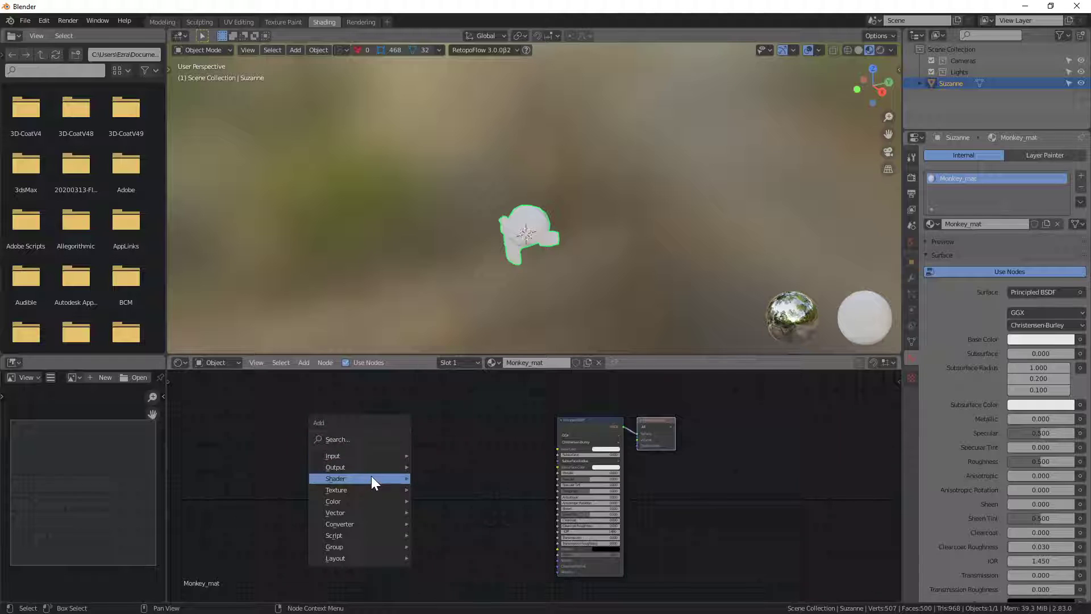
mouse_move(364, 487)
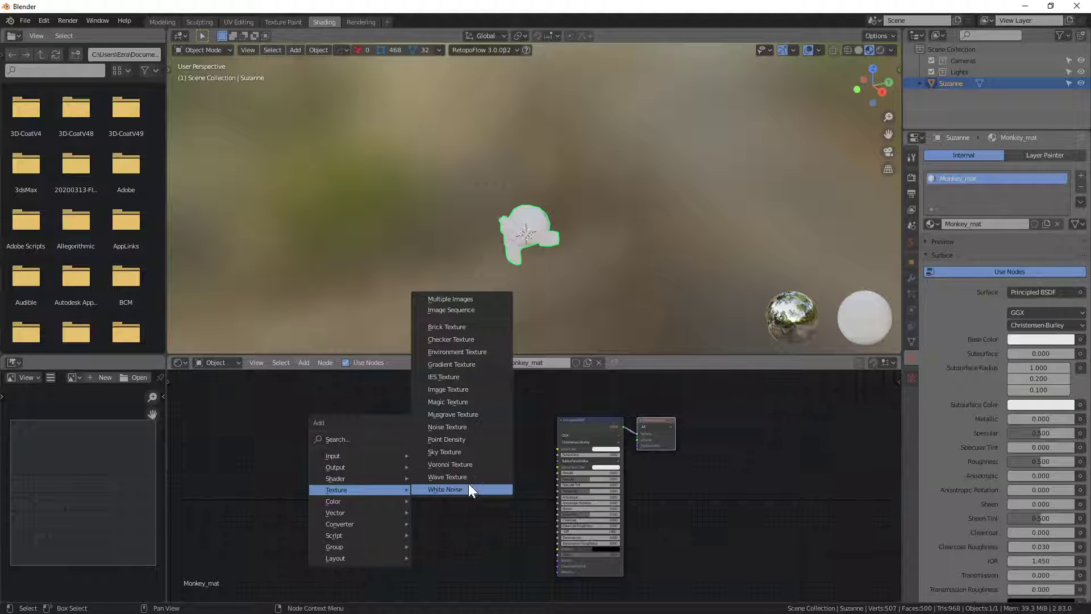
click(465, 389)
click(421, 454)
key(Home)
drag(425, 429, 563, 435)
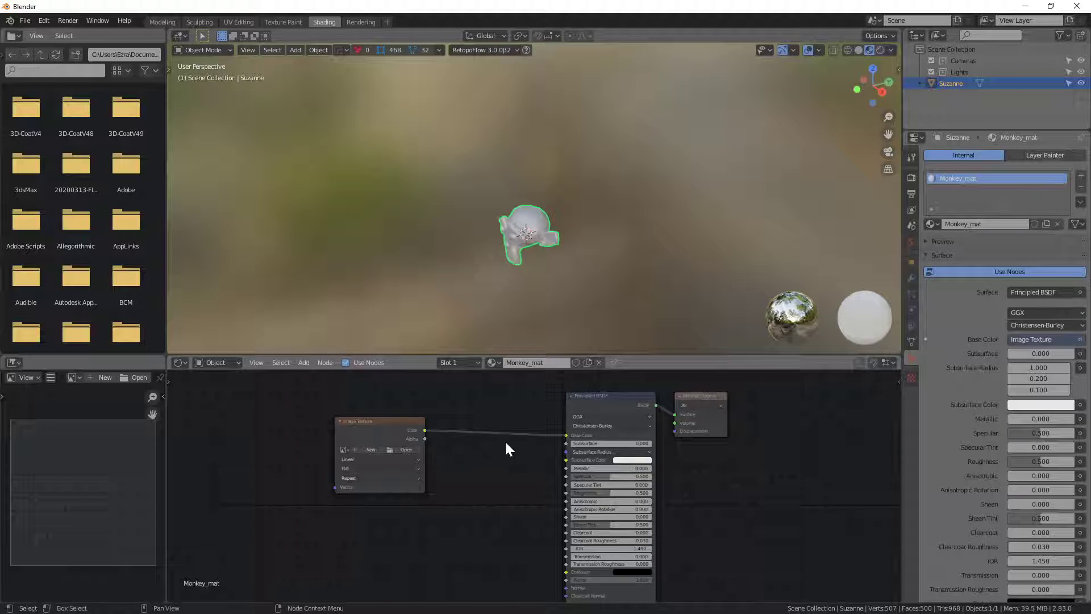
- Create a new blank 1024×1024 image named monkey_color in the Image Texture node
click(370, 449)
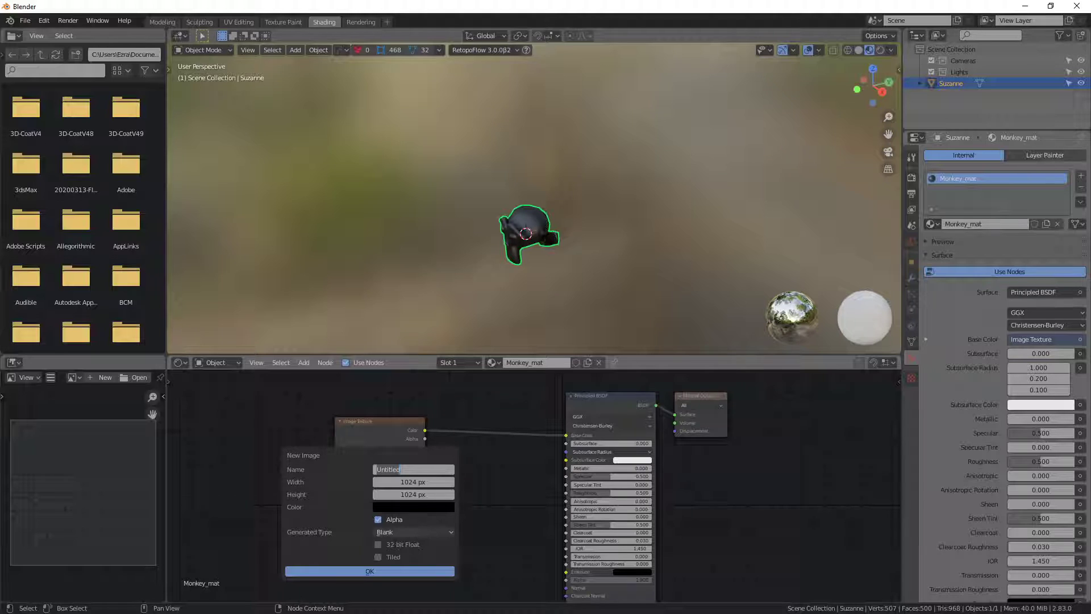
text(monkey_color)
key(Return)
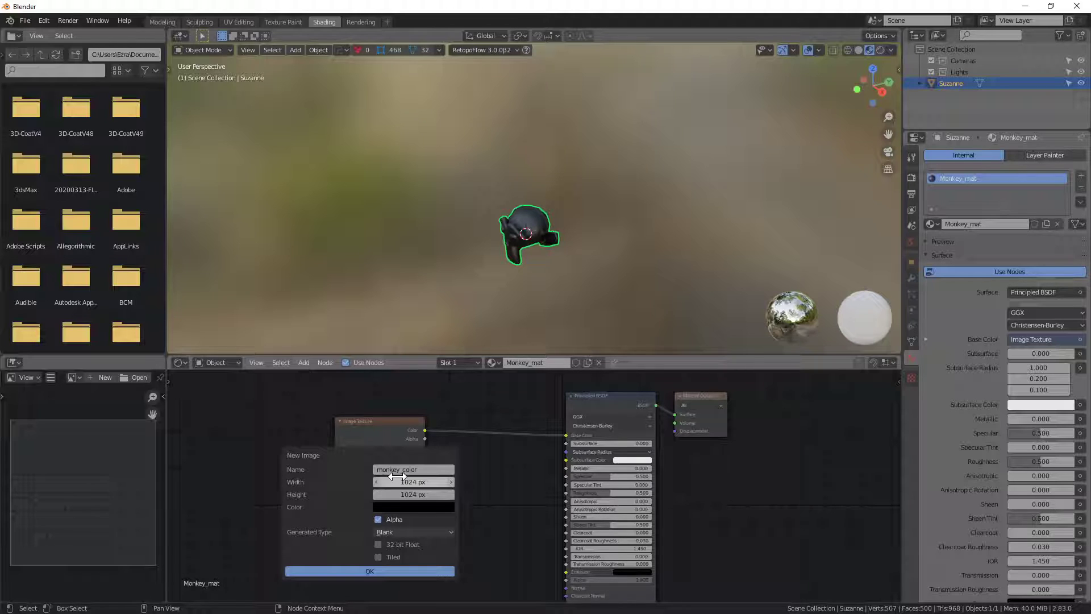
click(388, 571)
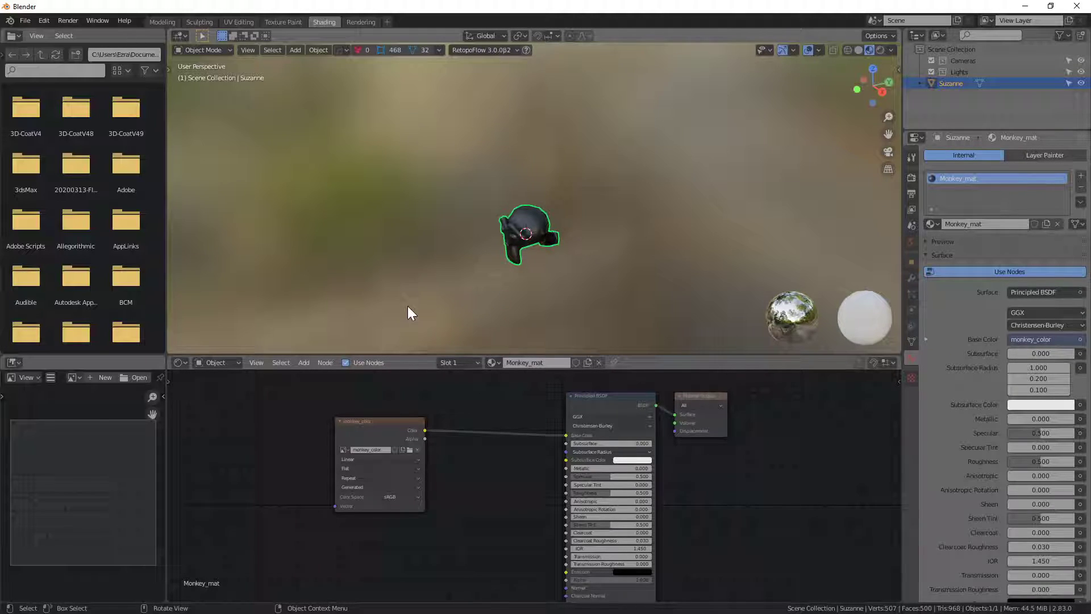
- In the Texture Paint workspace, flood-fill the monkey_color image orange-red with the Fill tool
click(275, 23)
scroll(616, 358, up, 8)
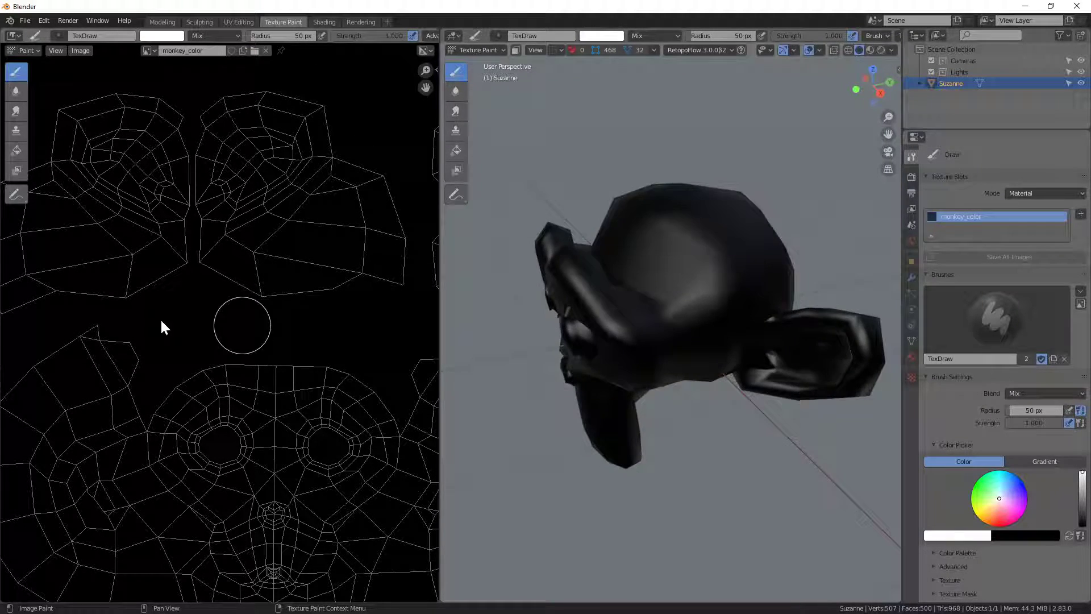
scroll(182, 321, up, 2)
scroll(256, 308, down, 4)
scroll(174, 184, up, 1)
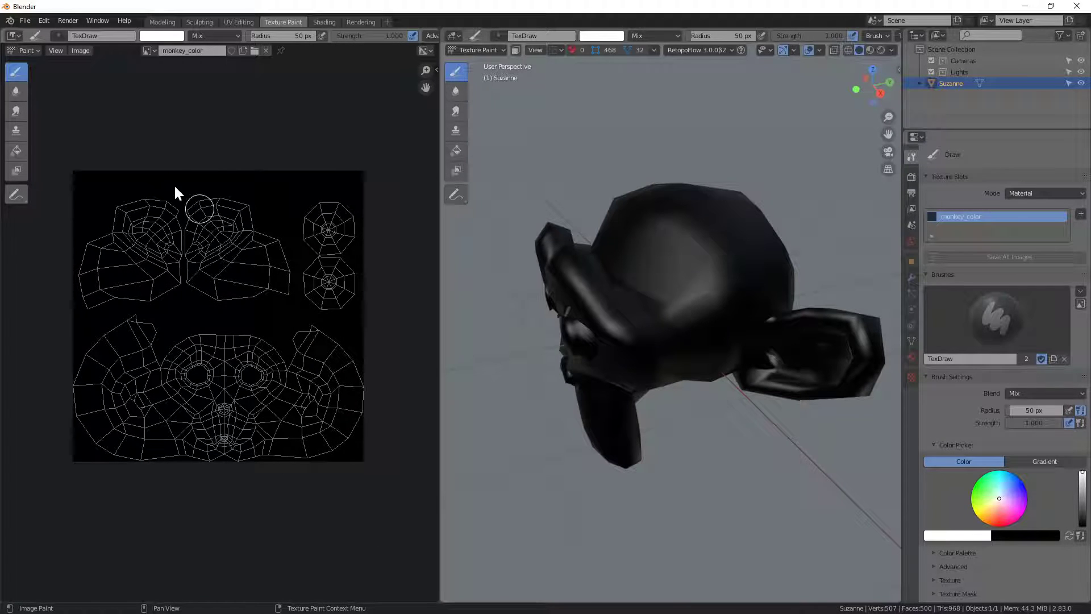
click(16, 151)
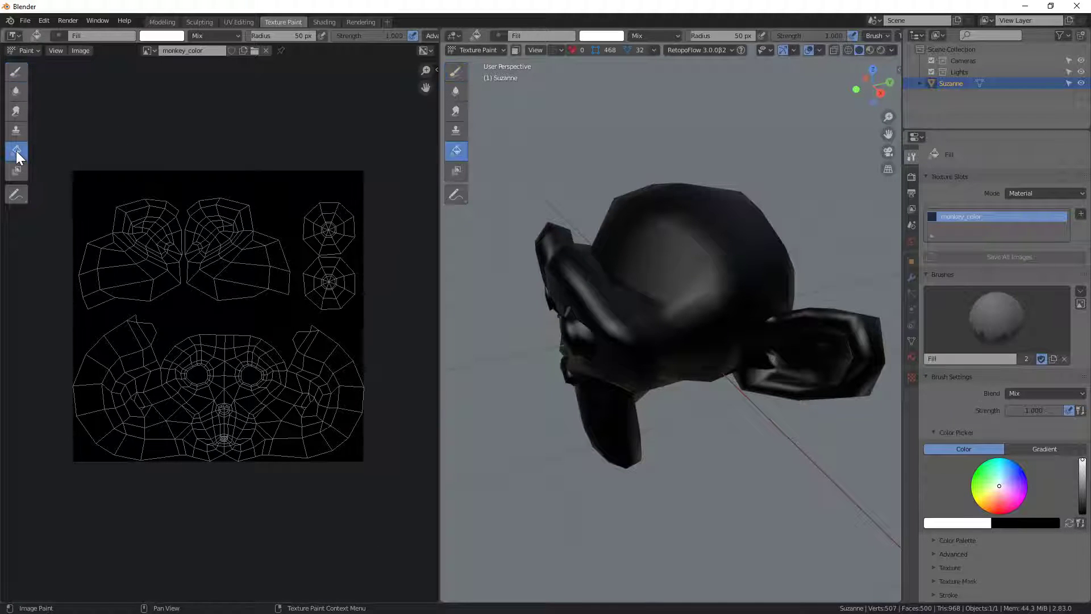
click(601, 35)
click(621, 133)
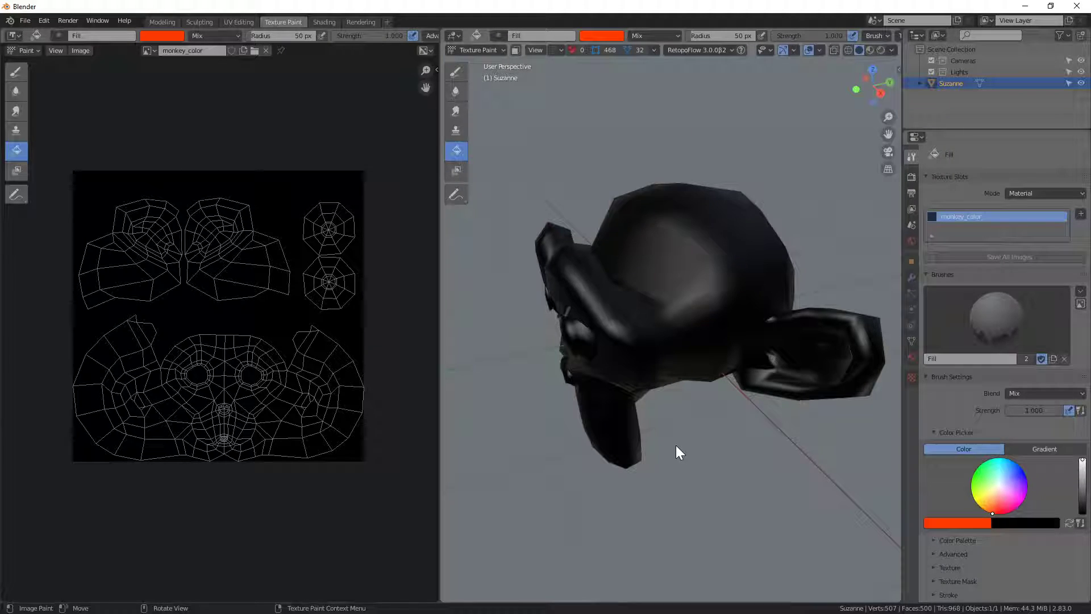
click(713, 295)
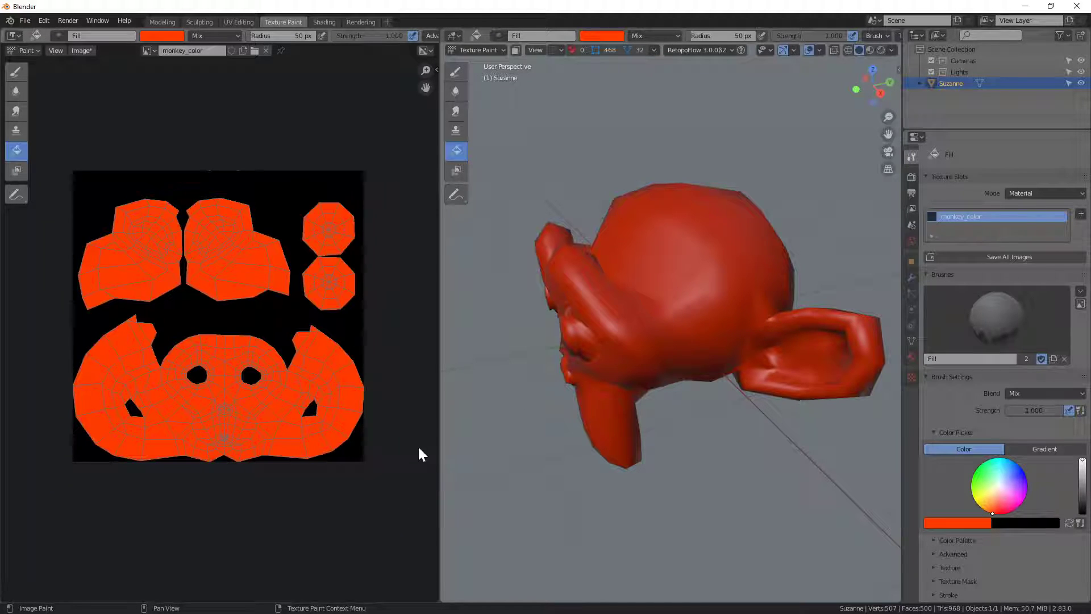
- Undo the orange-red fill, retry it once, and undo again so the texture is black
key(ctrl+z)
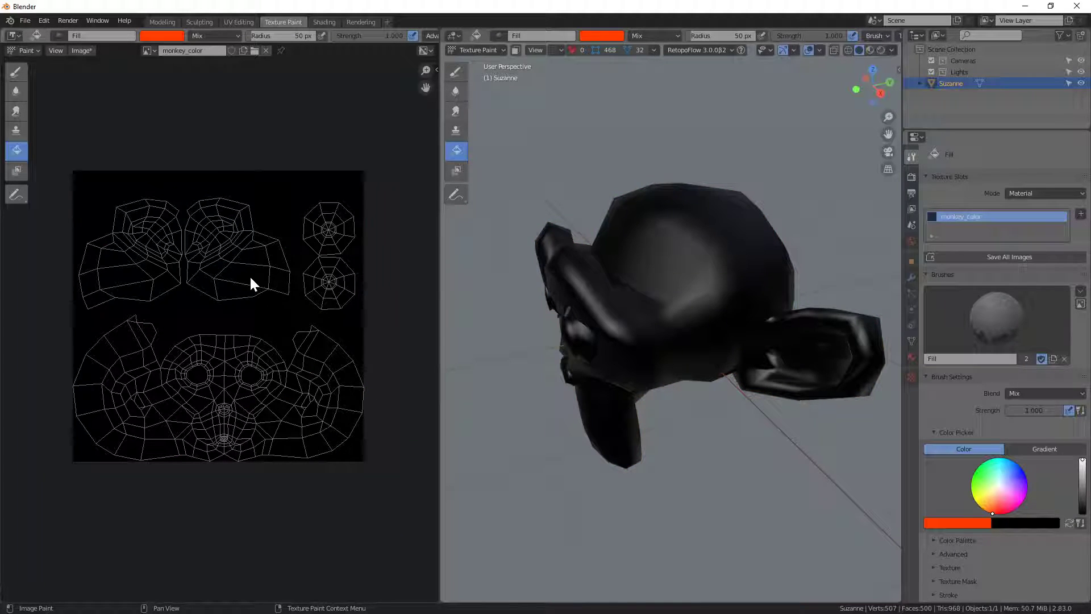
click(250, 282)
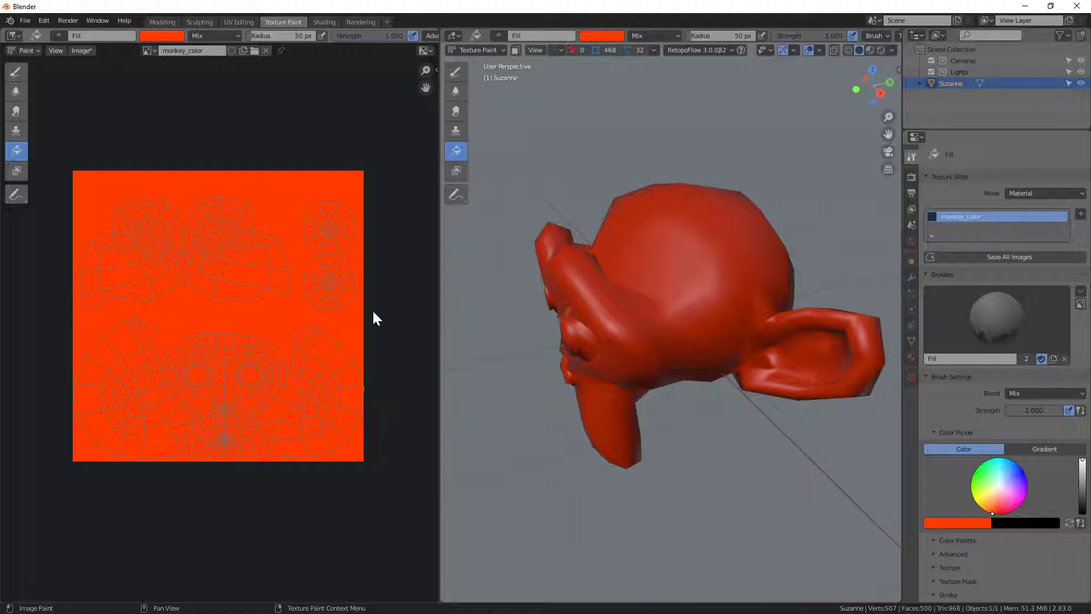
key(ctrl+z)
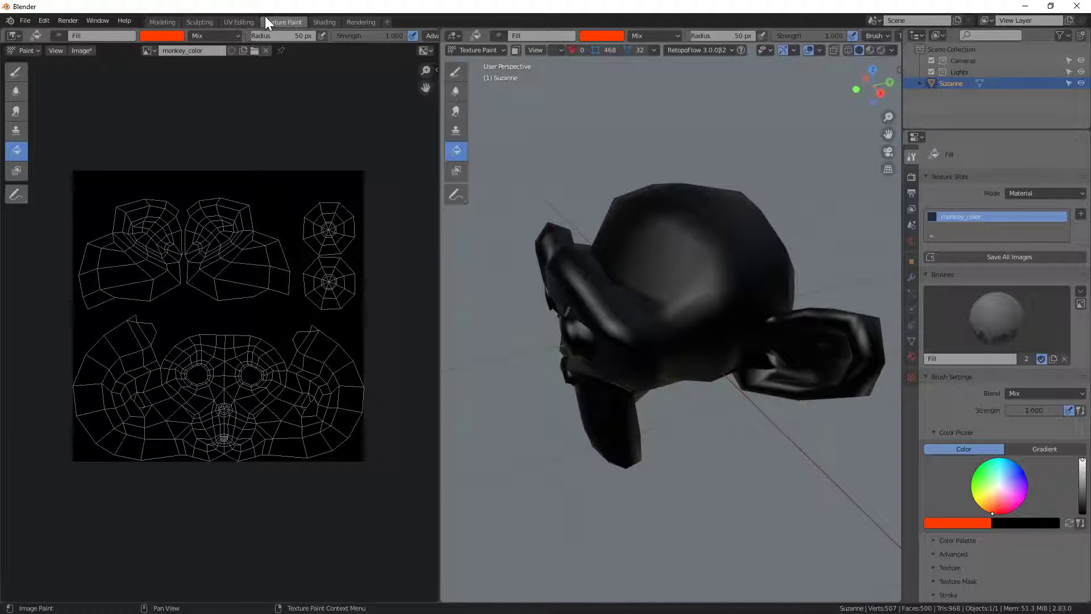
- Frame Suzanne's full UV layout over monkey_color in UV Editing, with nothing selected
click(243, 23)
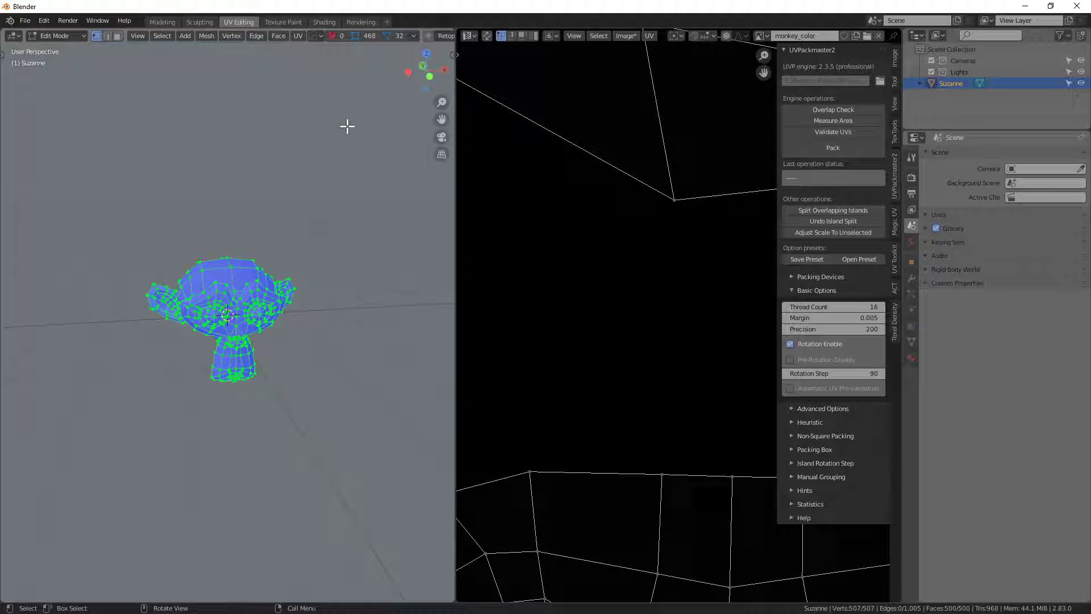
key(Home)
scroll(651, 292, down, 1)
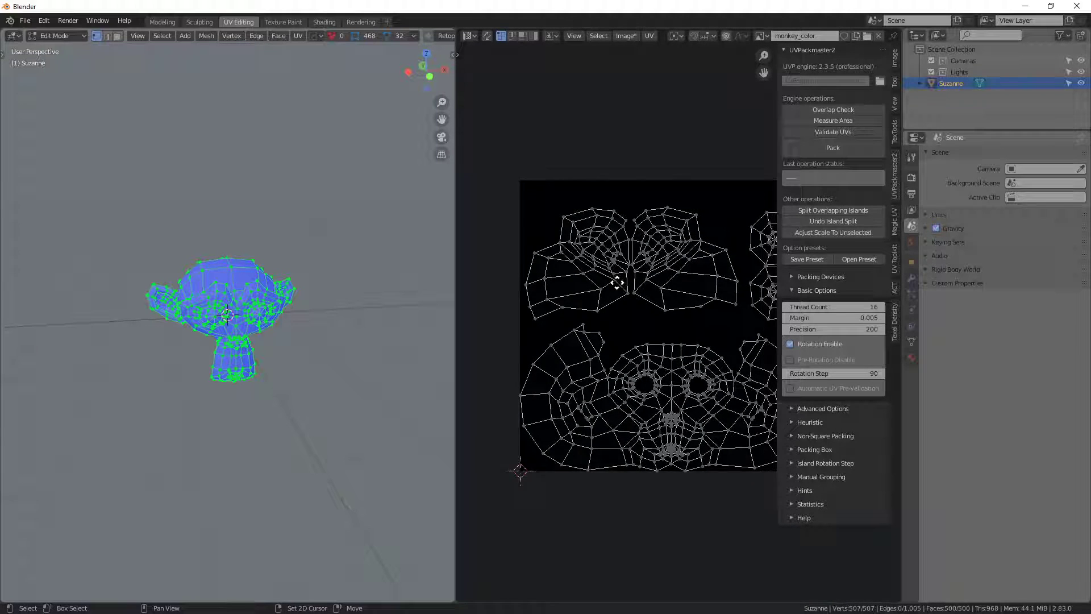
middle_drag(651, 292, 587, 294)
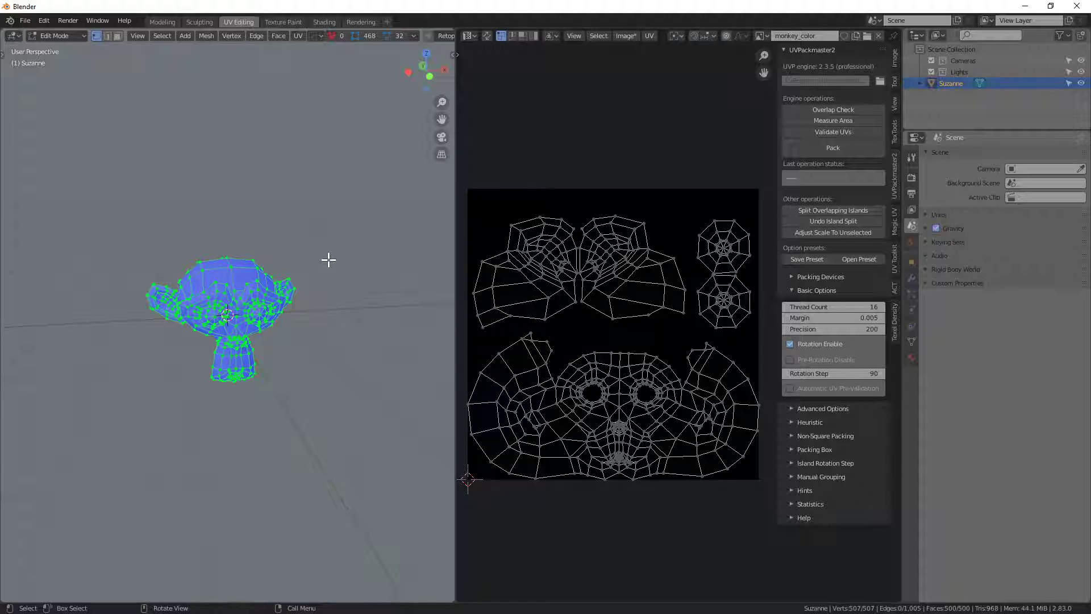
key(alt+a)
- Select all faces in face mode, apply Seams From Islands, then deselect everything
scroll(318, 230, up, 3)
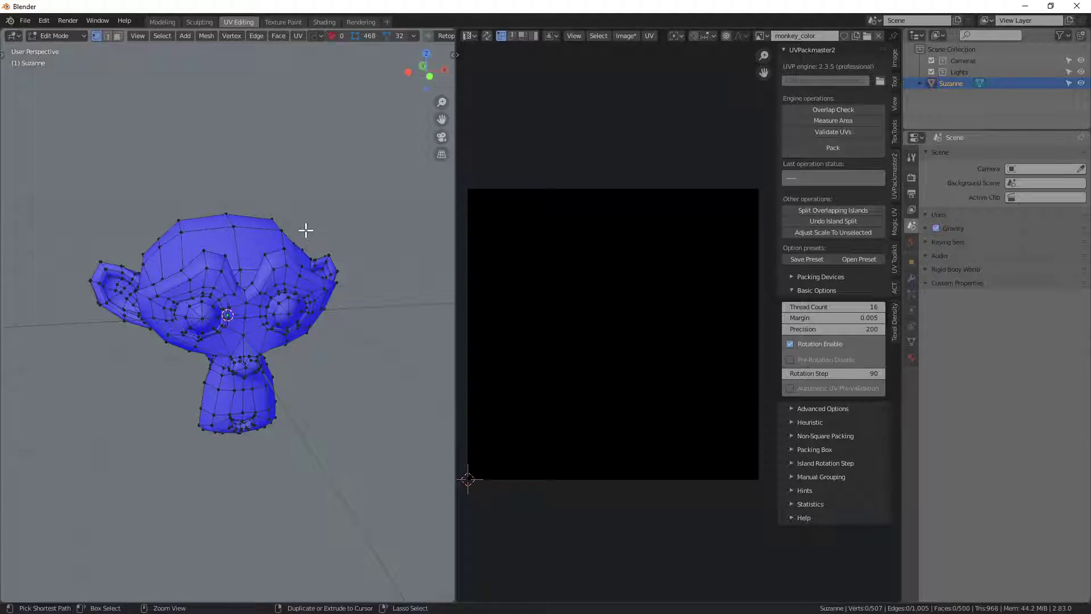
key(ctrl+Tab)
click(294, 235)
mouse_move(304, 236)
middle_down()
mouse_move(334, 238)
mouse_move(323, 241)
middle_up()
key(a)
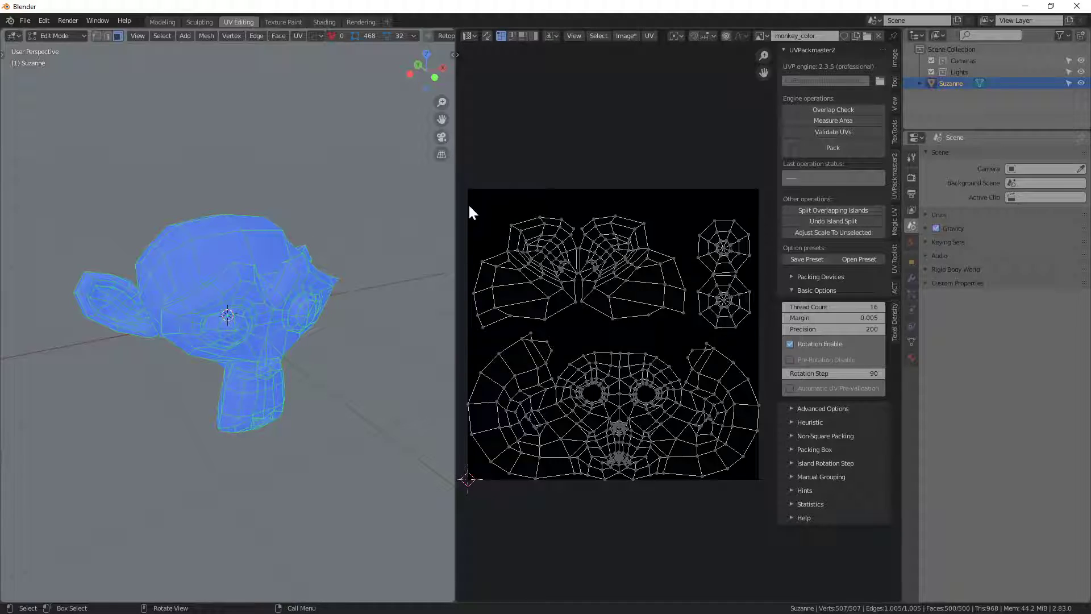
click(647, 37)
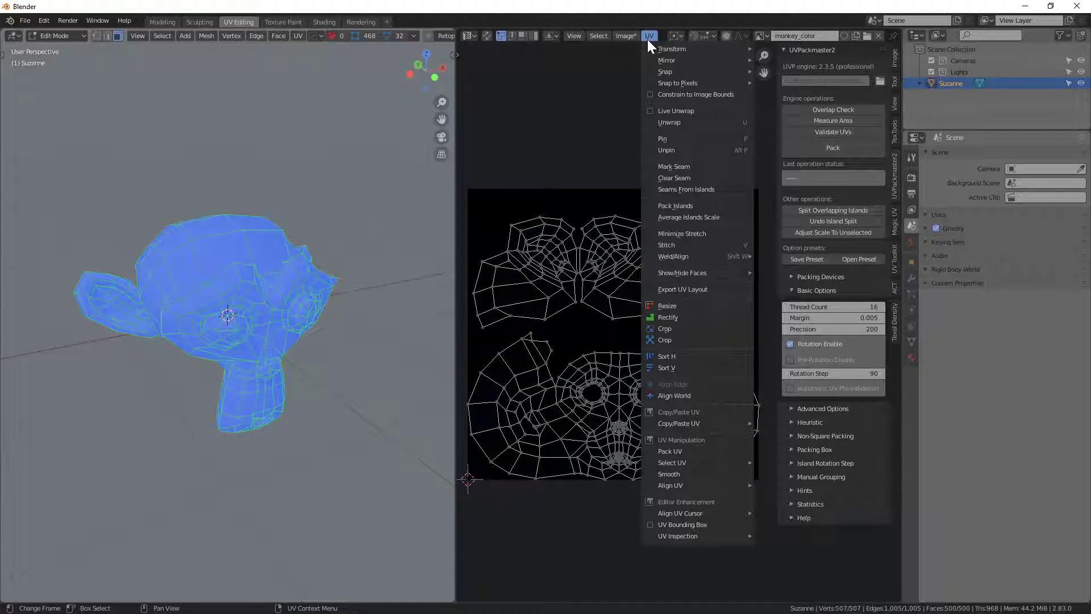
click(685, 188)
key(alt+a)
mouse_move(312, 200)
middle_down()
mouse_move(261, 234)
mouse_move(324, 210)
mouse_move(298, 208)
middle_up()
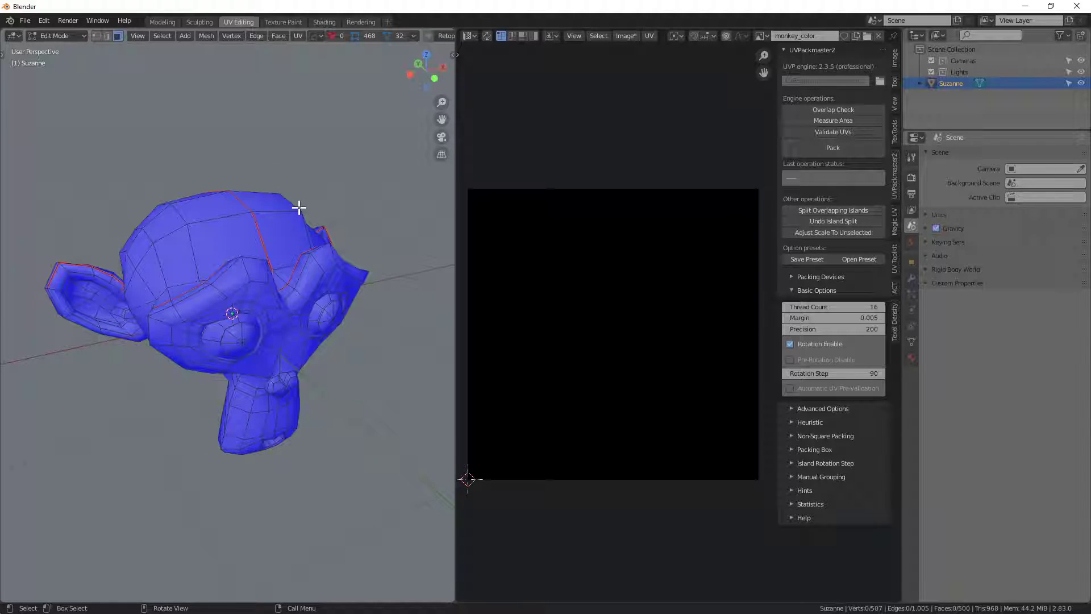
- Pick a face on the left and right ears and grow each to its linked island with Ctrl+L
click(83, 278)
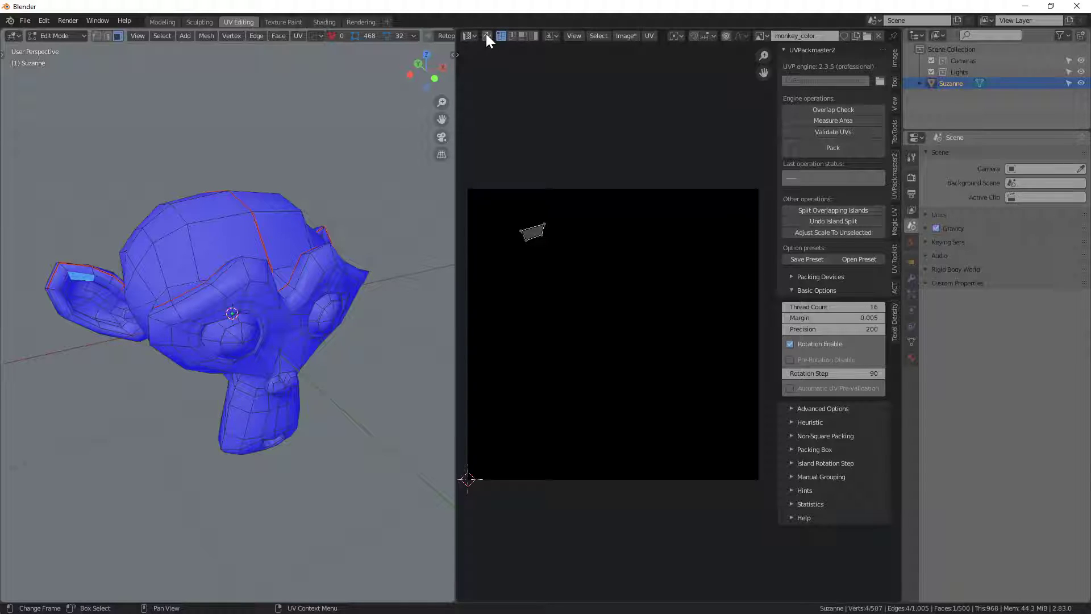
middle_drag(267, 166, 260, 163)
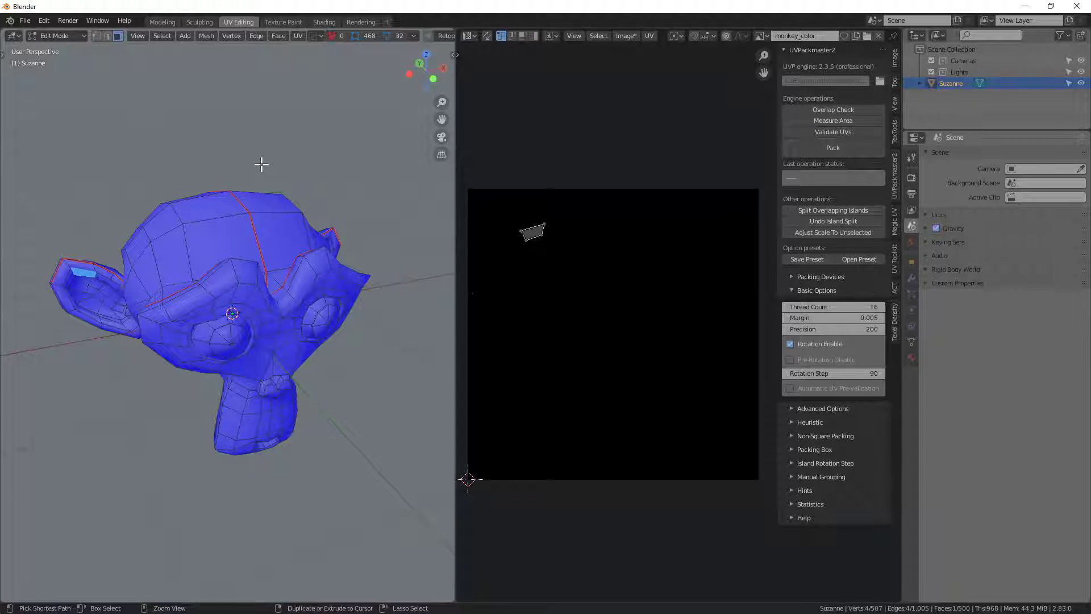
key(ctrl+l)
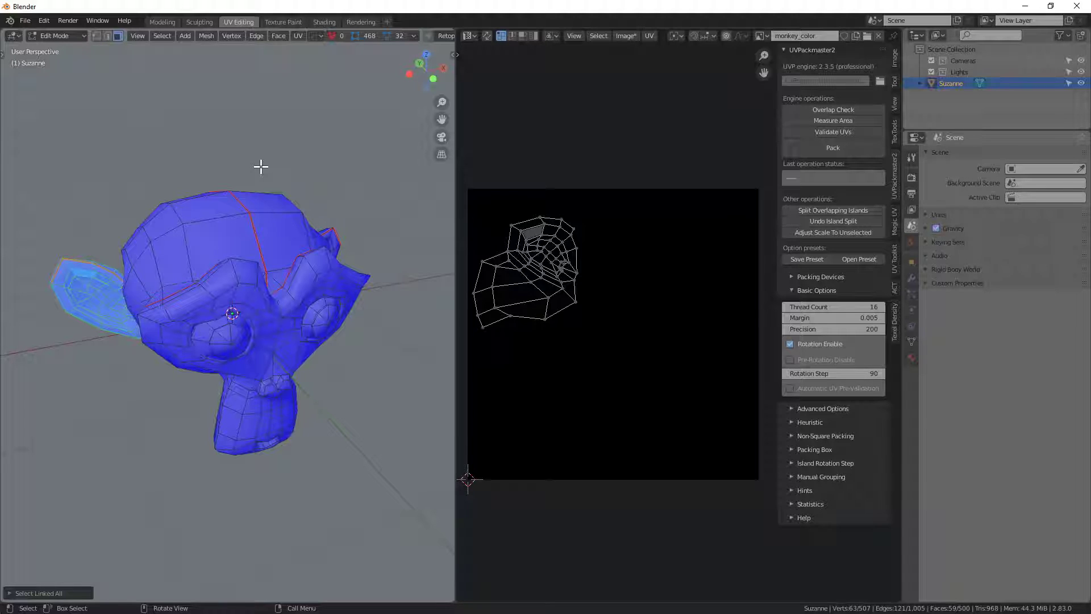
middle_drag(366, 209, 331, 212)
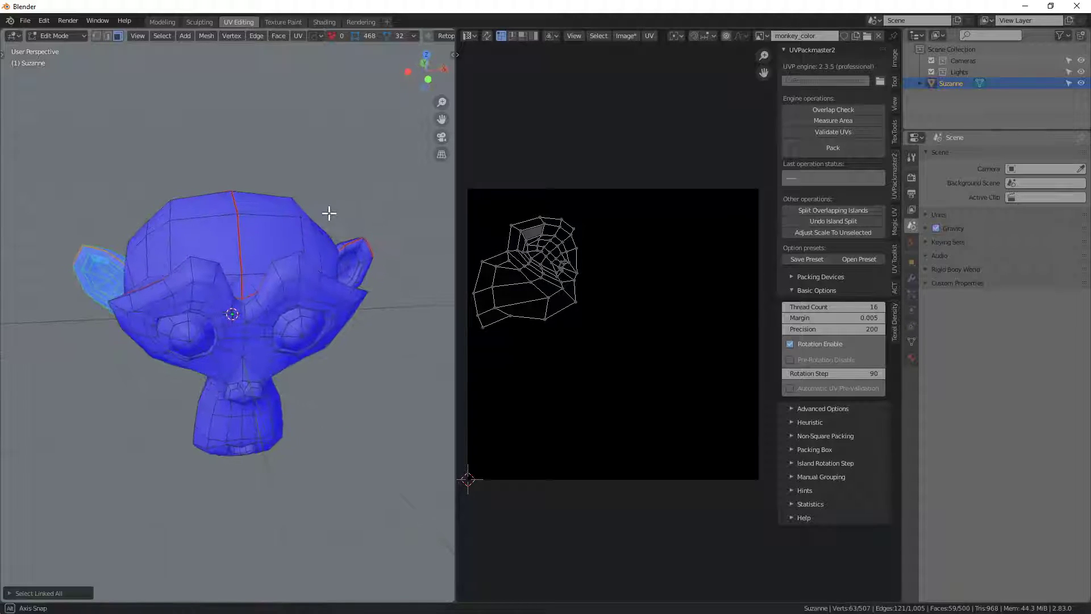
shift+click(354, 246)
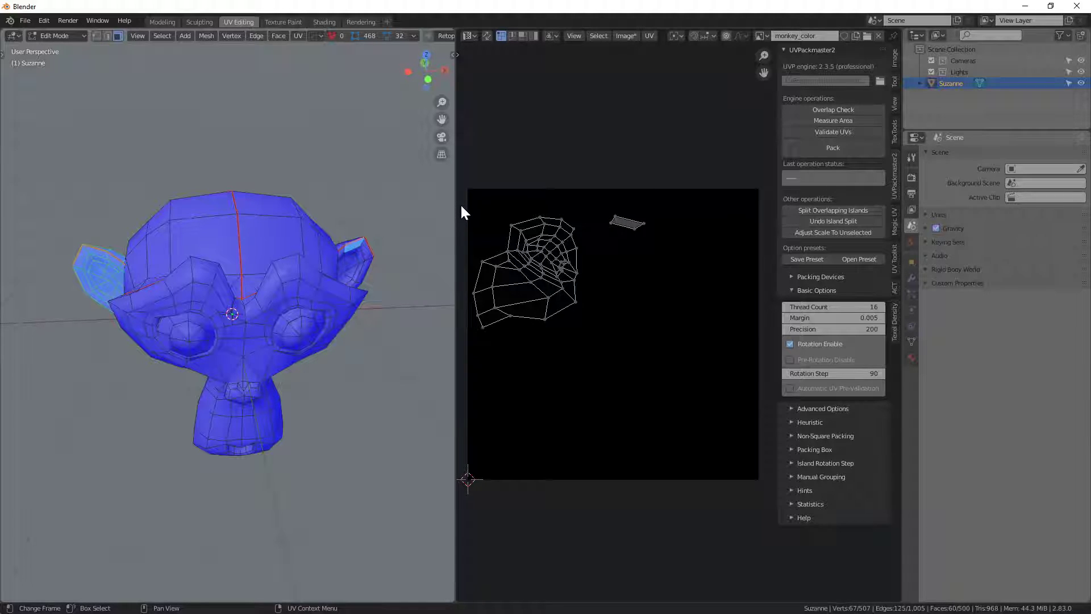
key(ctrl+l)
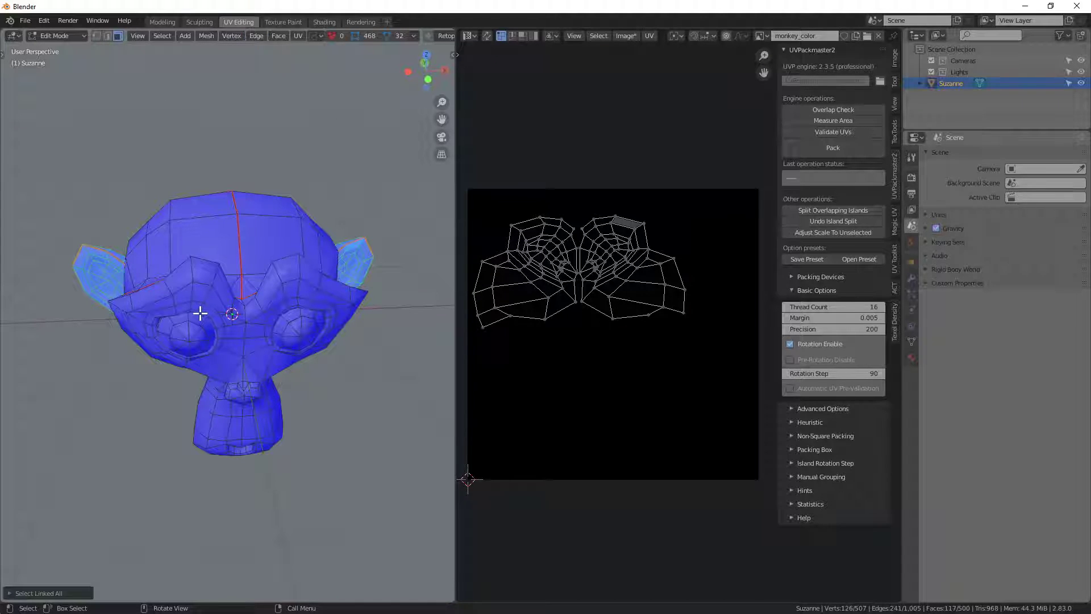
- Turn on Paint Mask face selection masking in Texture Paint so only the ears are paintable
click(284, 21)
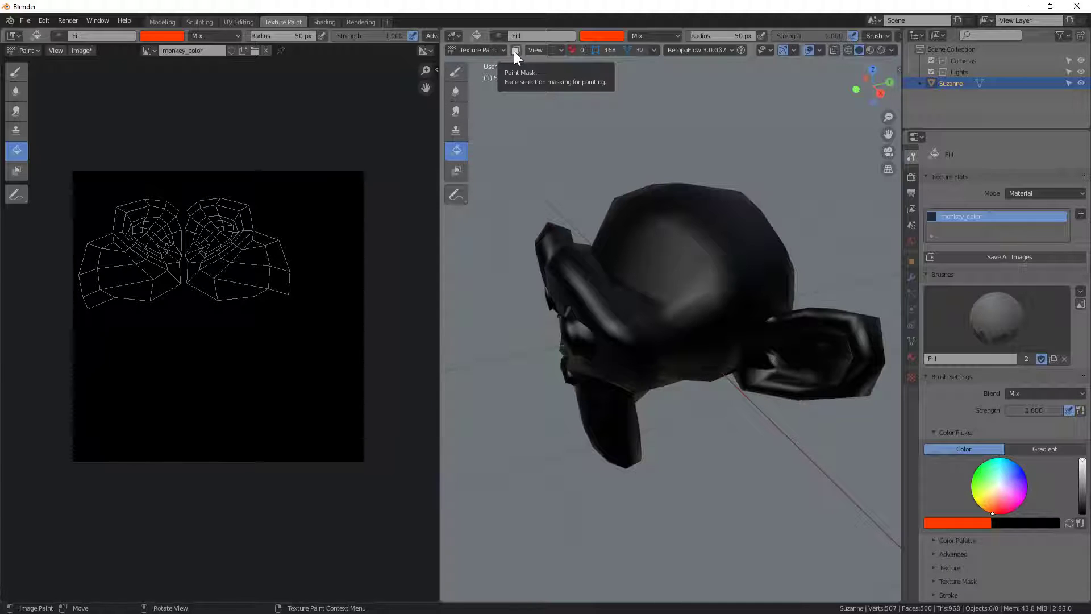
click(514, 51)
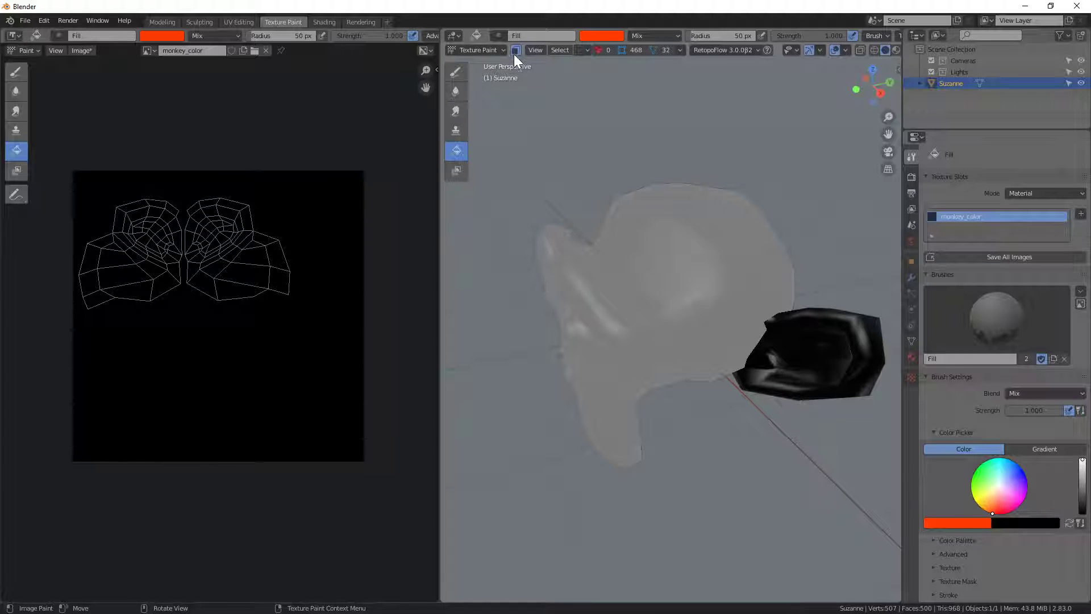
middle_drag(534, 244, 656, 282)
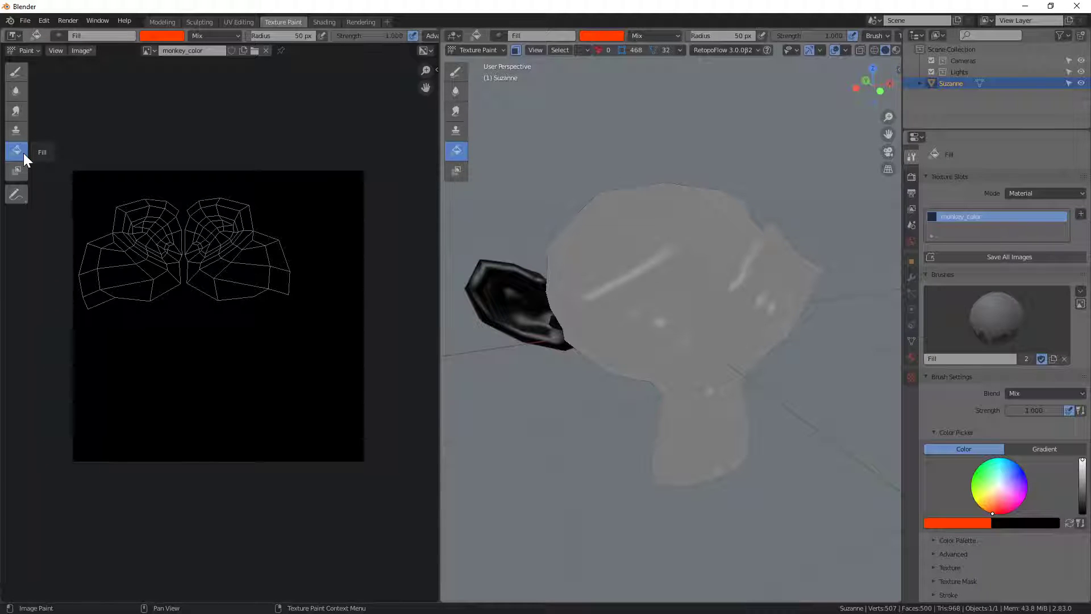
- Undo a whole-image fill, then fill the ear in the viewport so only the ears turn orange-red
click(125, 236)
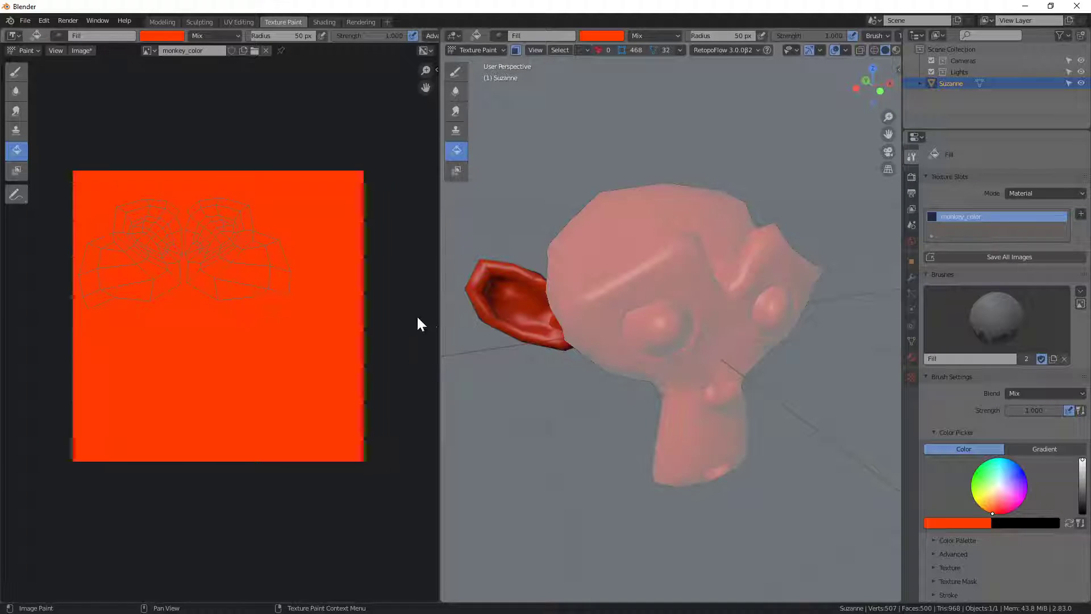
key(ctrl+z)
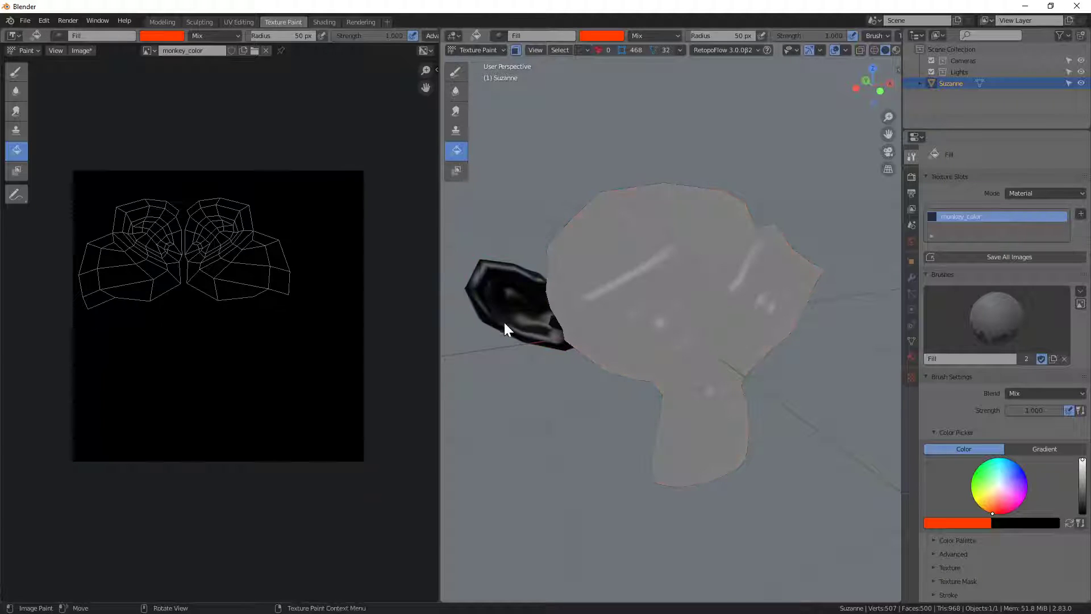
click(529, 324)
middle_drag(532, 322, 582, 358)
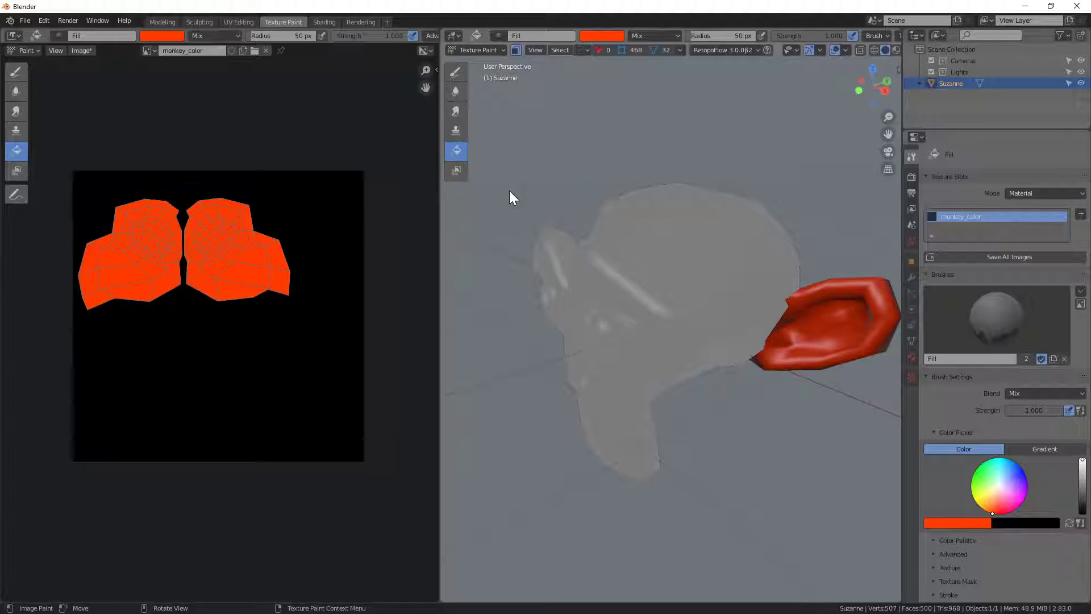
- In UV Editing, deselect everything, then select one face on each eyeball and grow them into both whole eyeball islands
click(156, 23)
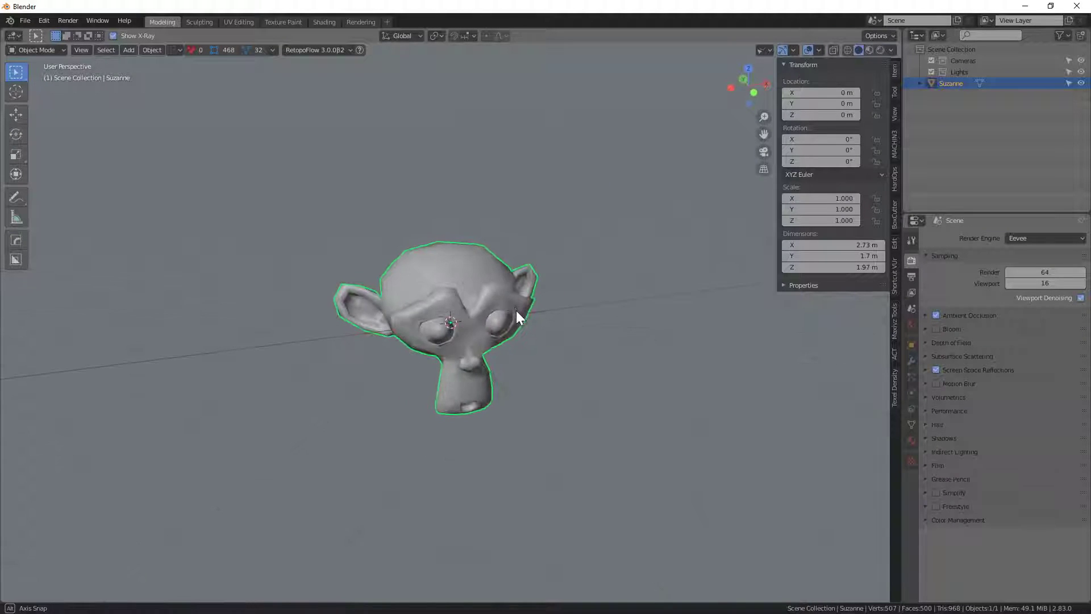
click(238, 23)
key(alt+a)
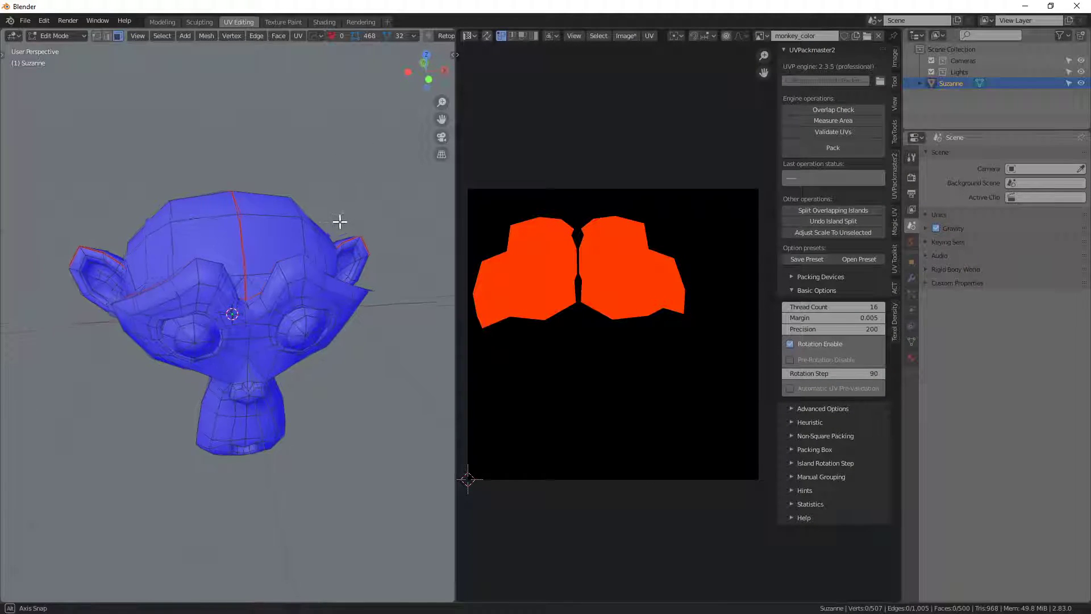
middle_drag(339, 222, 275, 312)
click(223, 335)
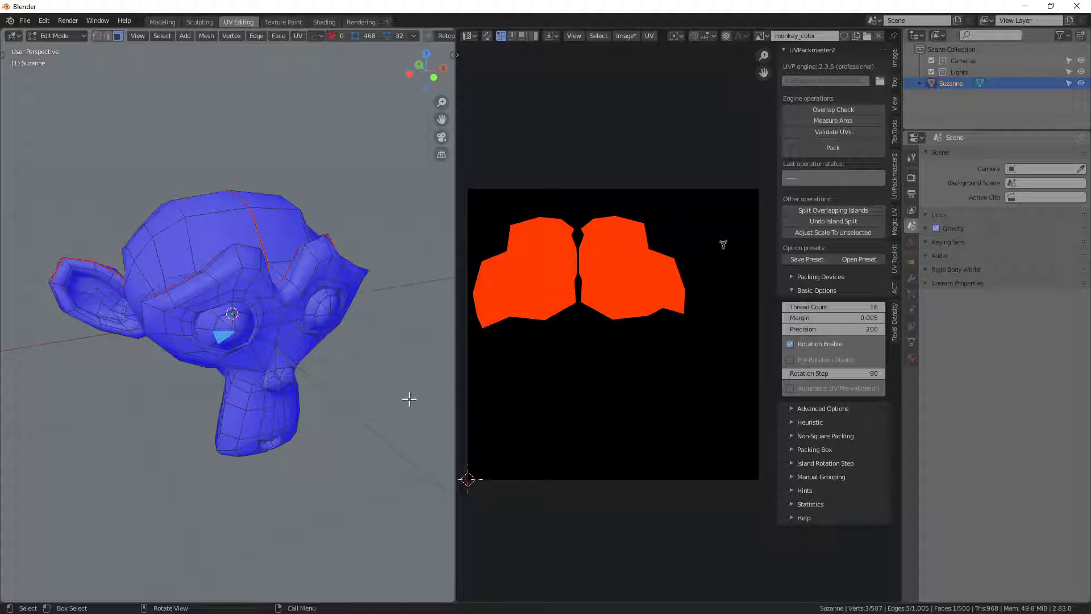
shift+click(324, 315)
key(ctrl+l)
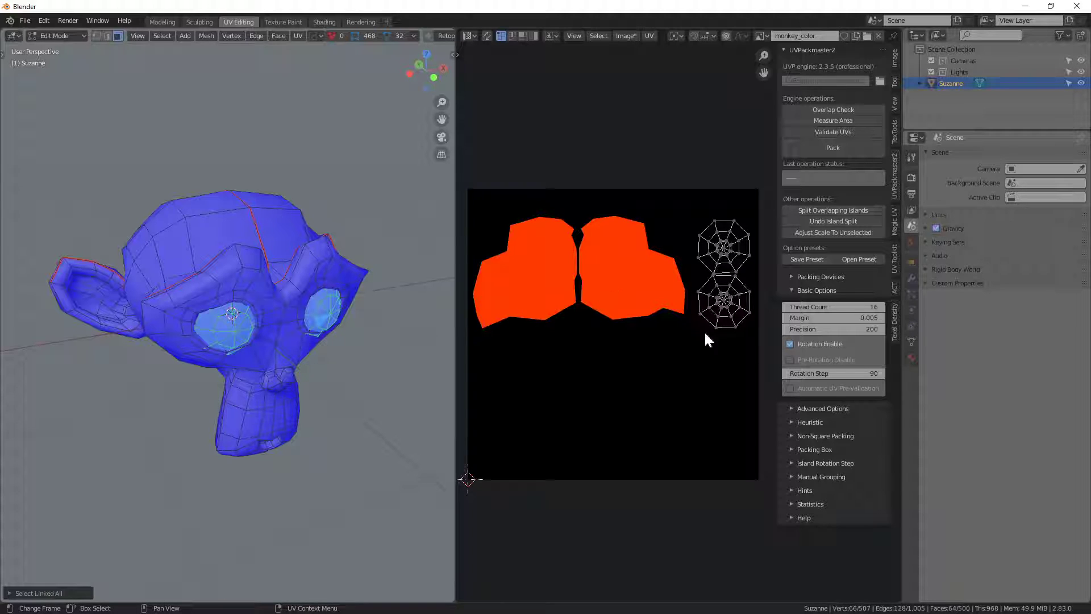
- Back in Texture Paint, set the brush colour to green
click(294, 21)
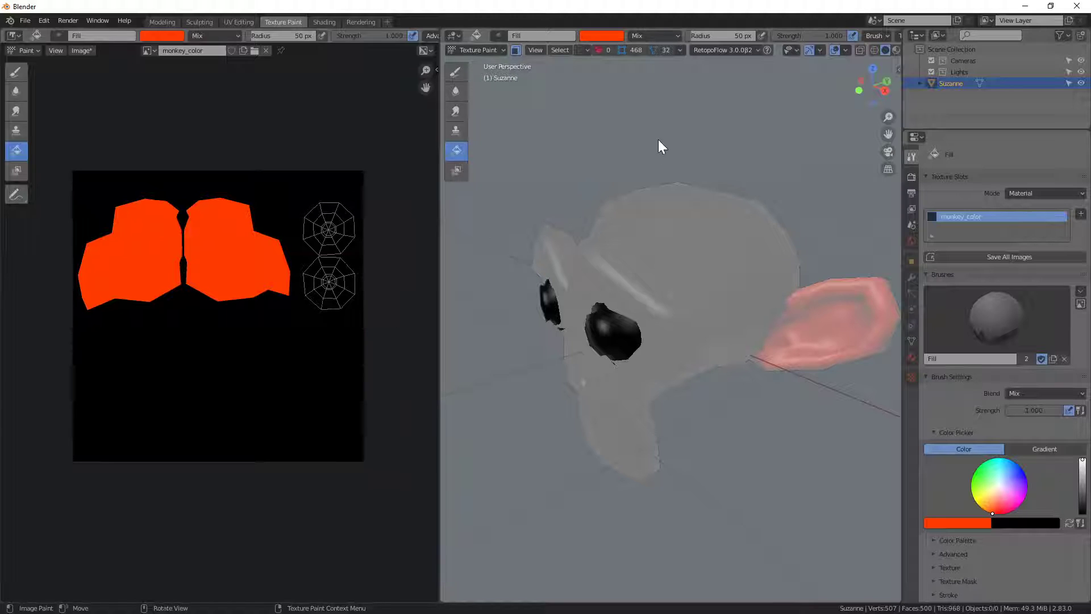
middle_drag(603, 329, 621, 348)
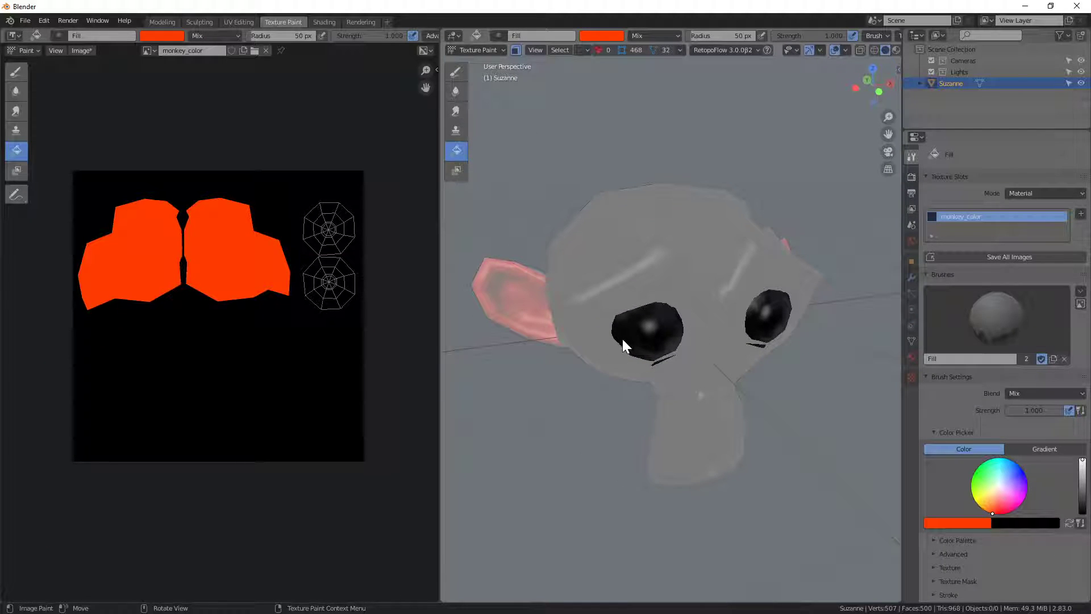
click(601, 38)
drag(621, 91, 586, 76)
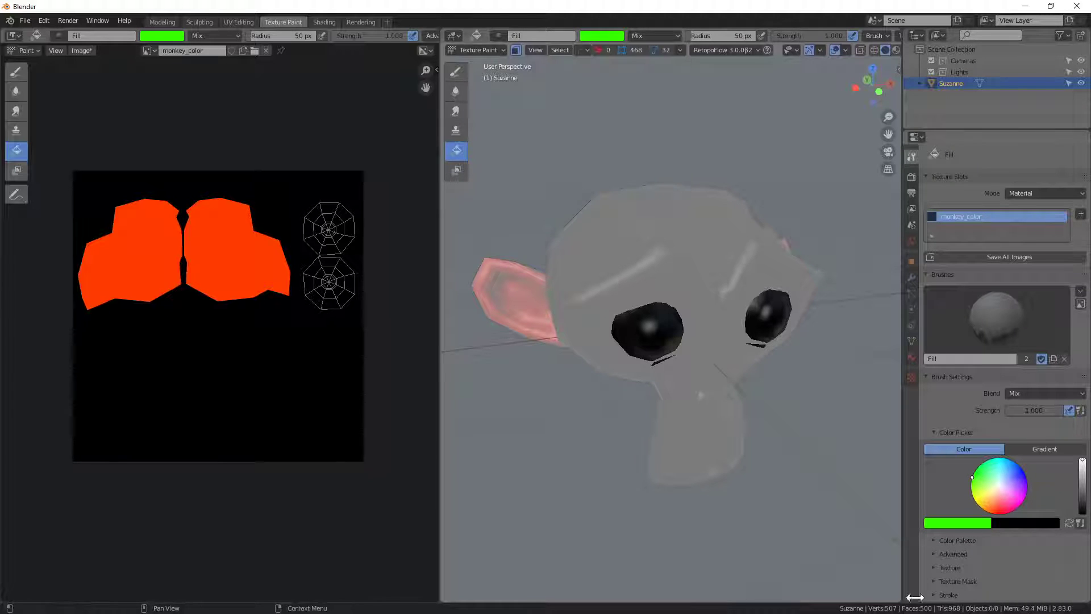
- Fill the masked eyeball islands green, undoing an accidental full-texture fill first
click(341, 291)
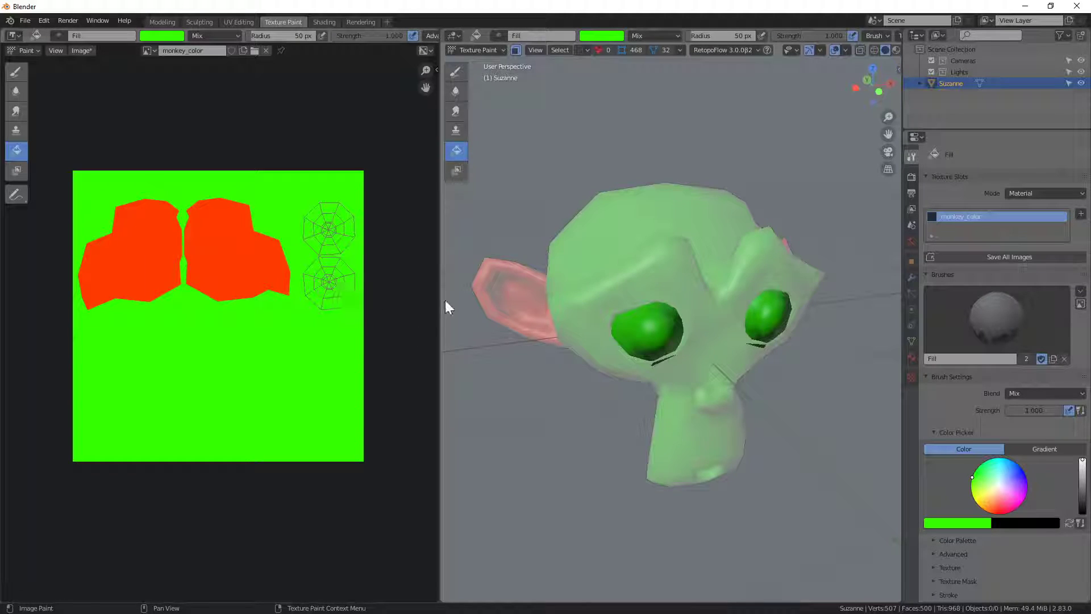
key(ctrl+z)
click(638, 331)
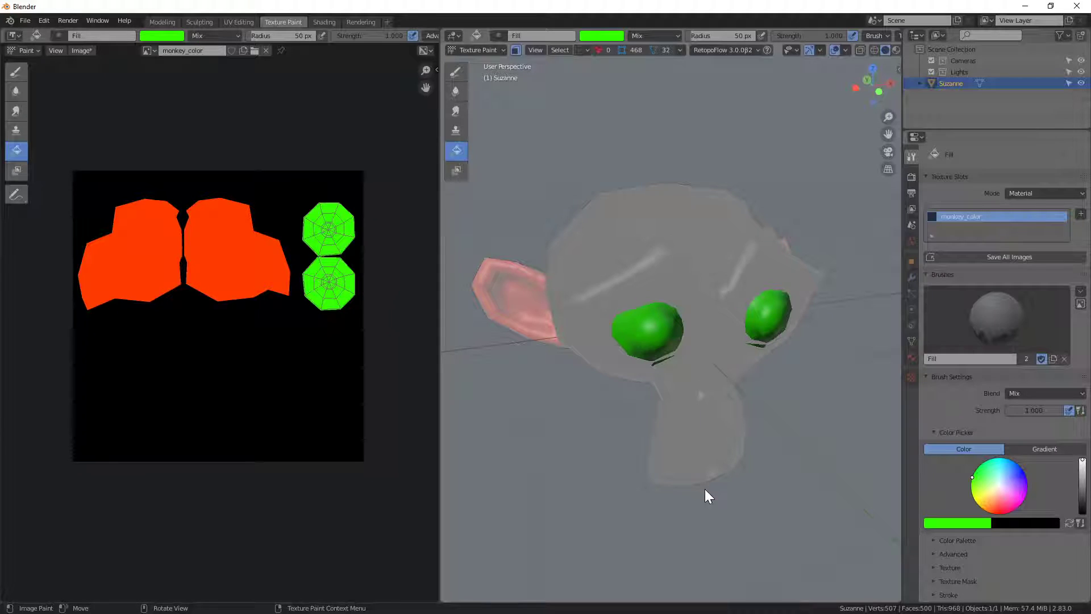